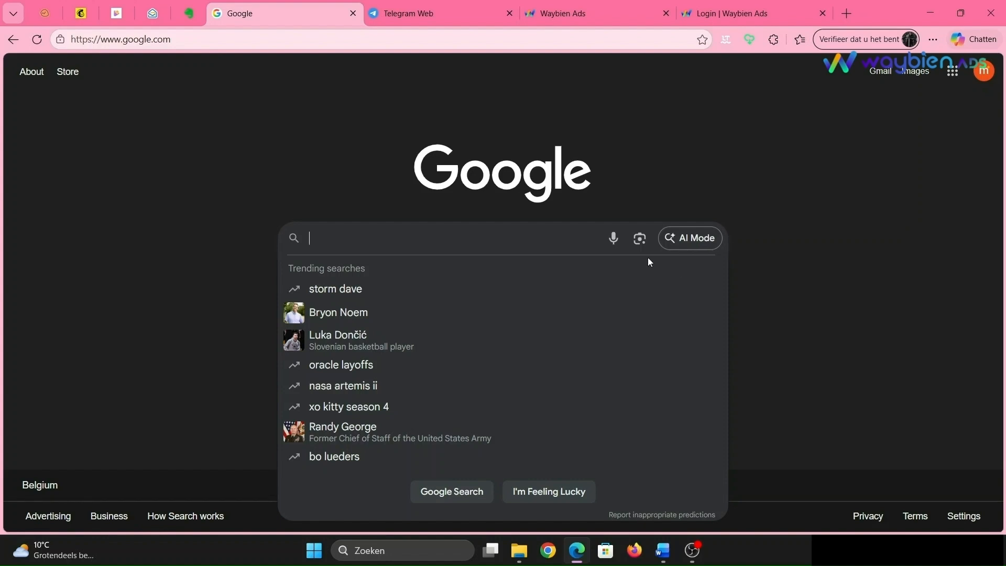
- Search Google for Waybien ads and open the Waybien Ads website from the results
text(Waybien ads)
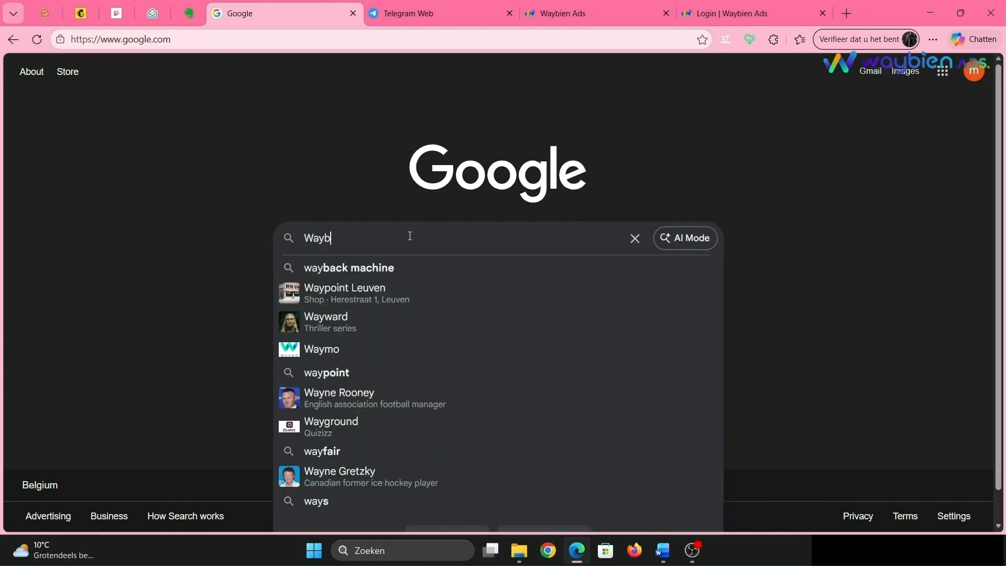
key(Return)
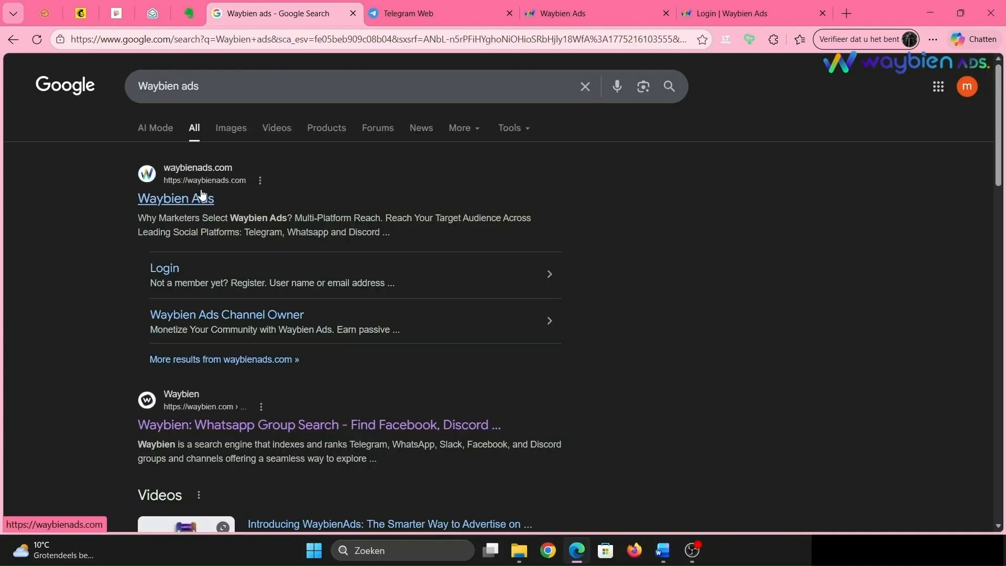
click(201, 196)
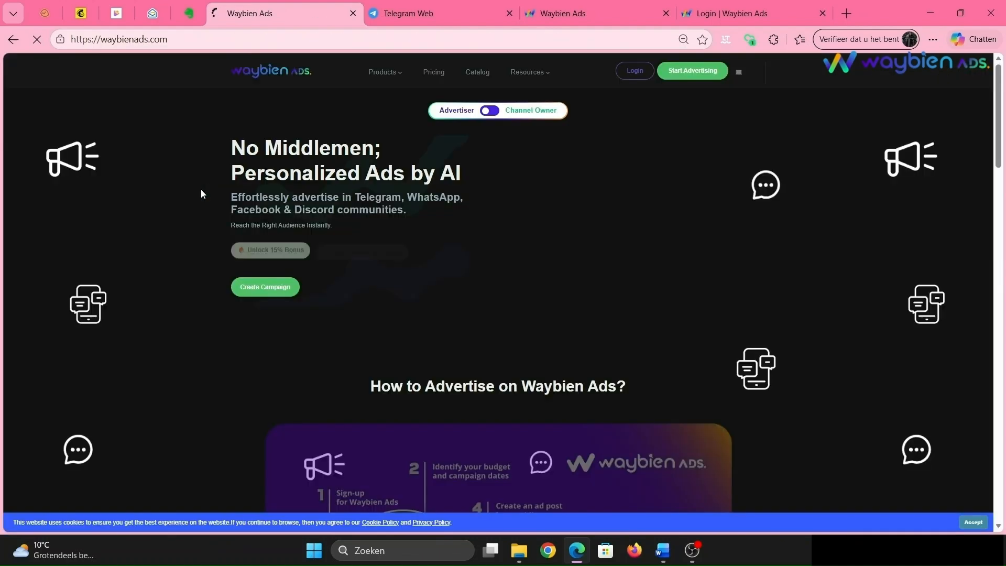
- Switch the site to the Channel Owner view and start earning
click(487, 115)
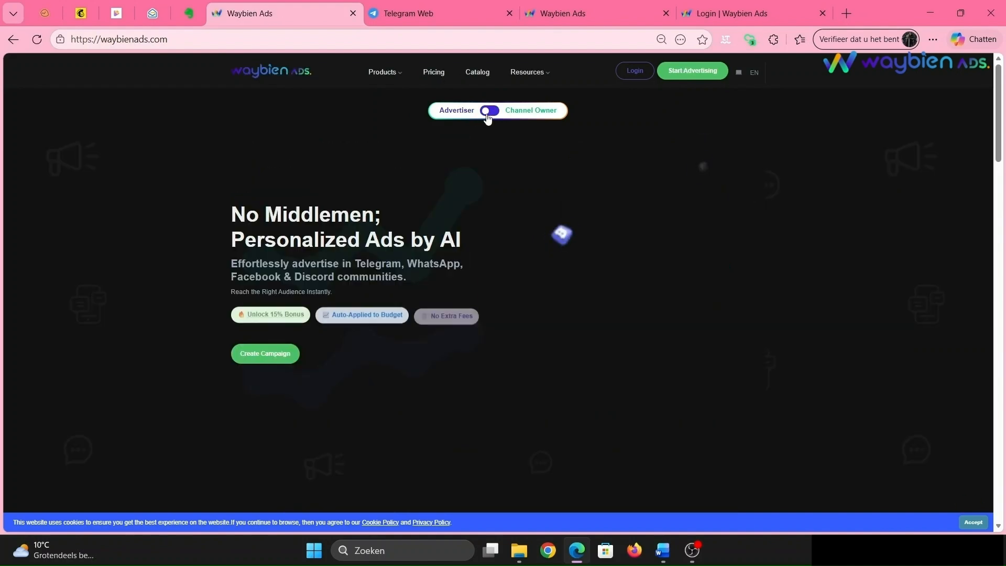
click(488, 111)
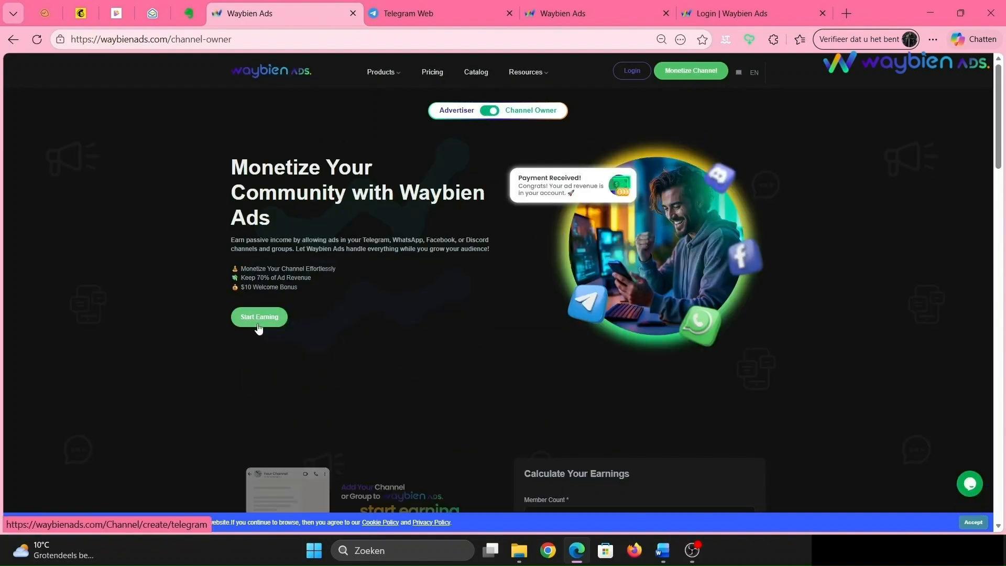
click(258, 320)
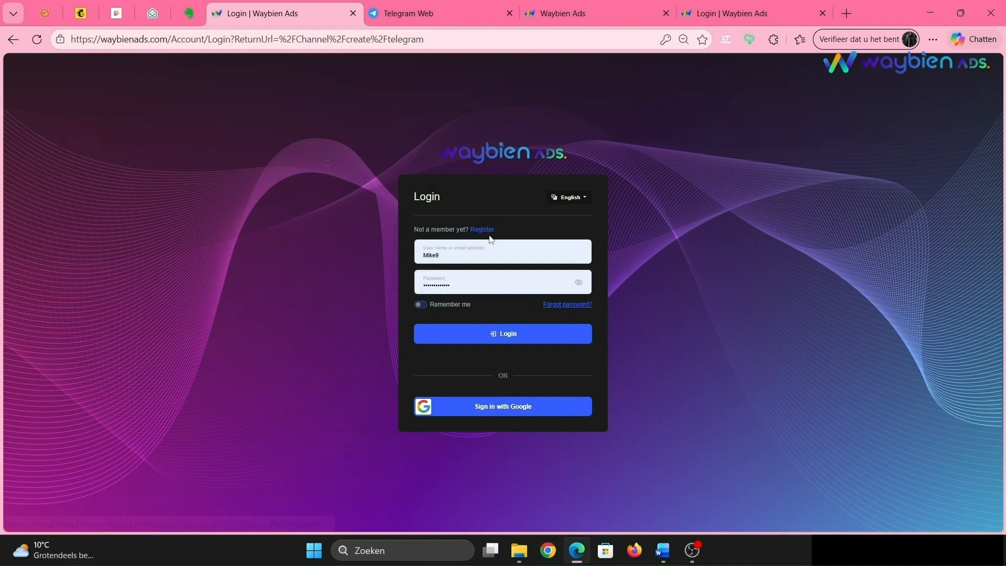
- Register a Channel Owner account with the username, e-mail address and password
click(486, 229)
click(546, 205)
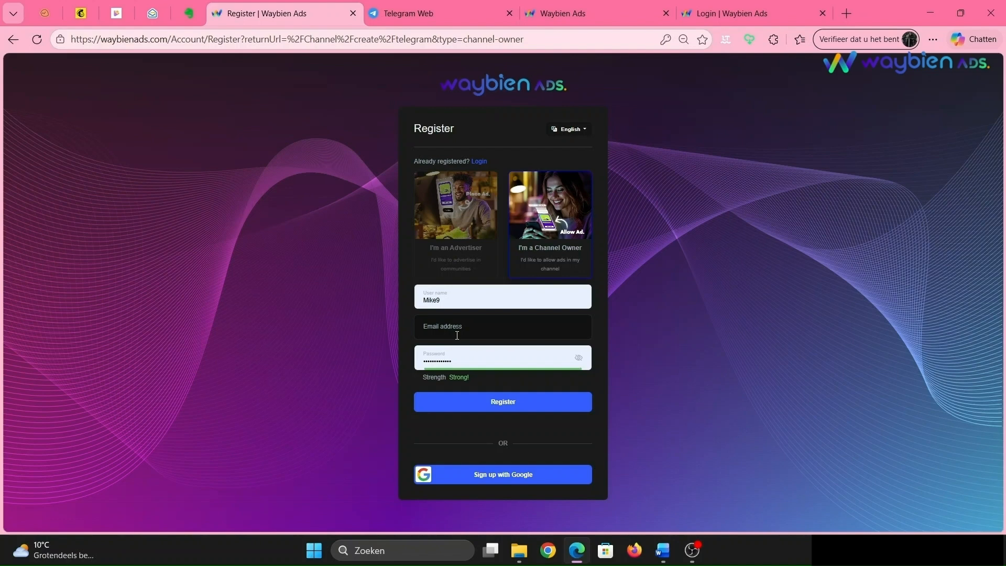
click(457, 335)
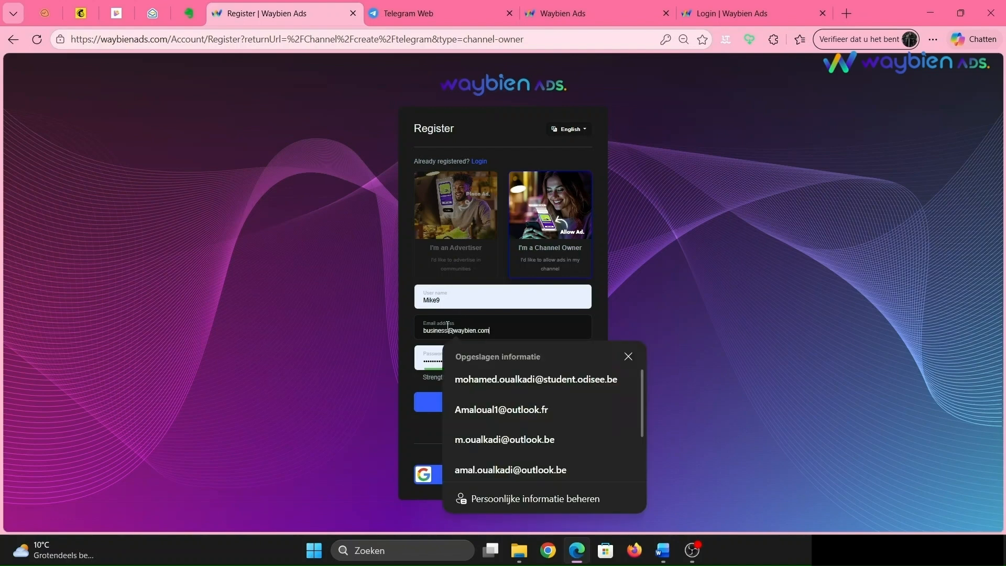
click(487, 364)
click(494, 402)
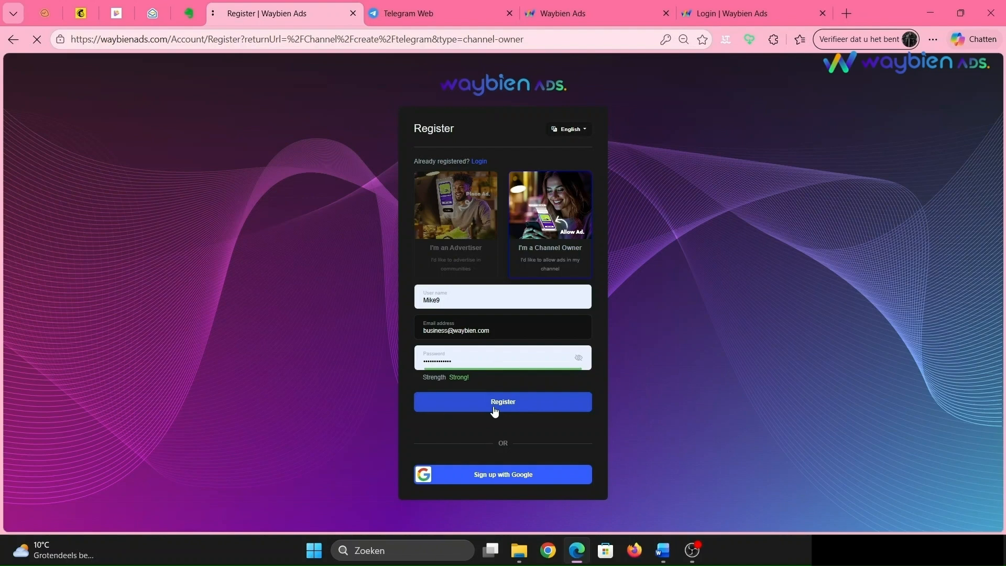
- Confirm the e-mail address through the confirmation mail link and log in to Waybien Ads
click(575, 336)
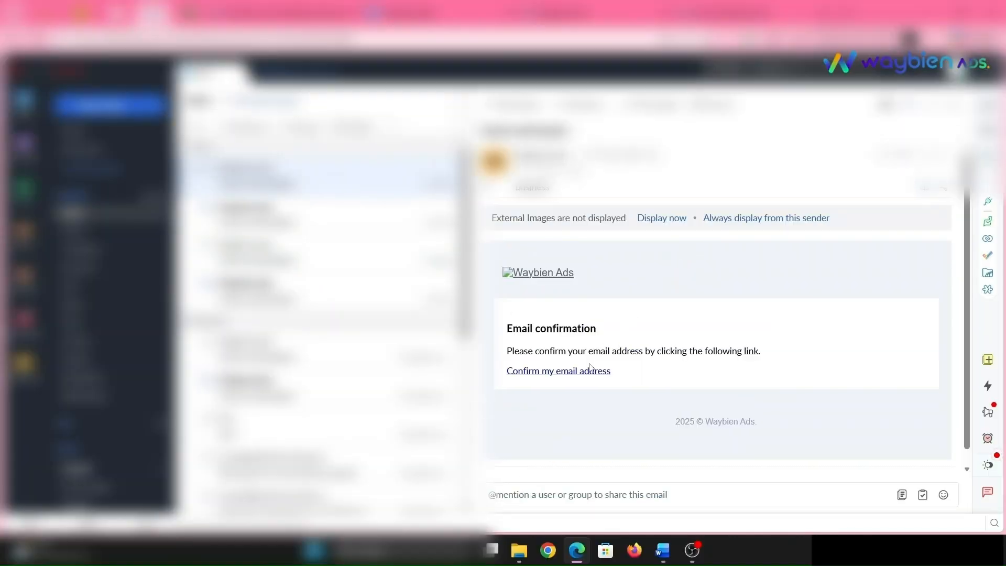
click(584, 371)
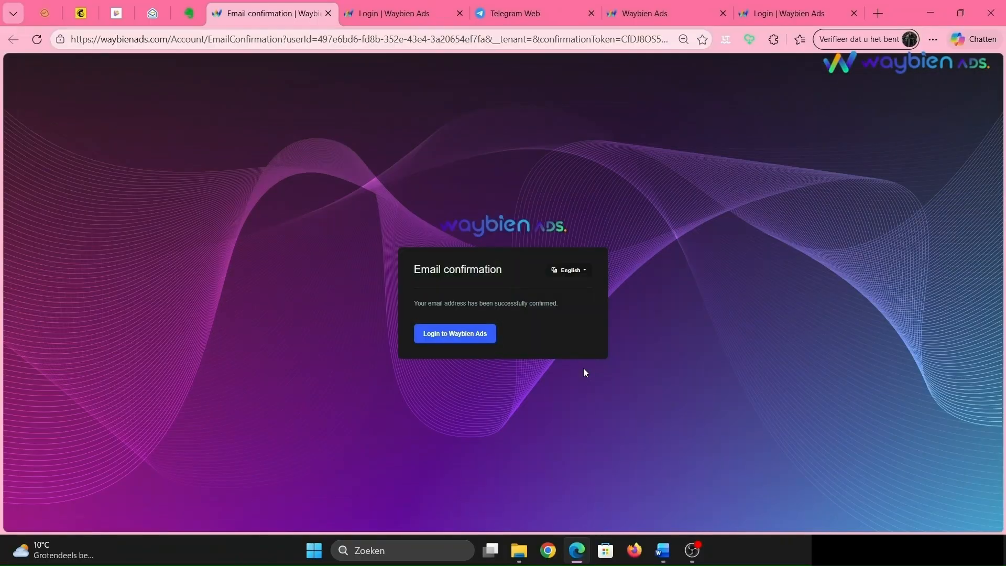
click(437, 341)
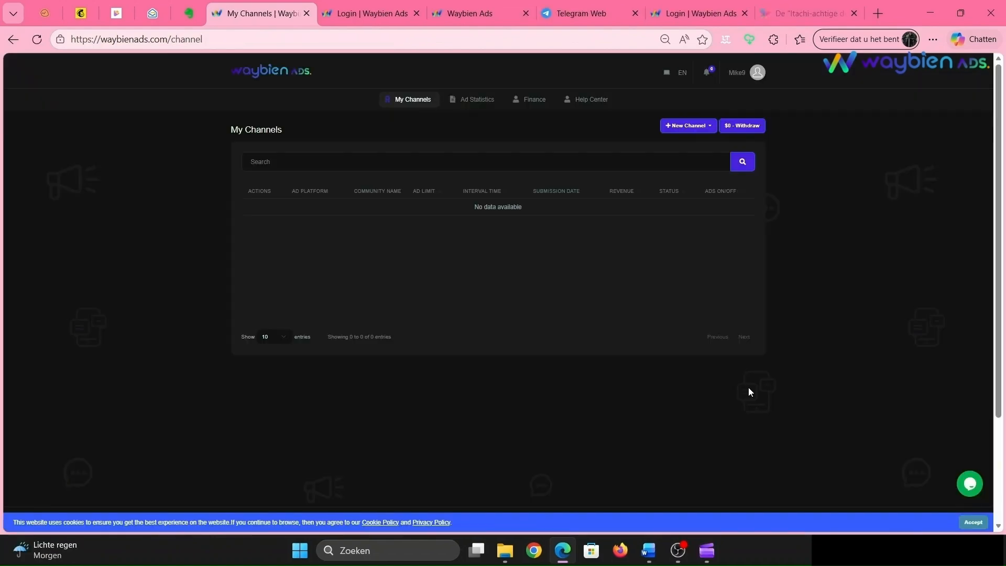
click(690, 131)
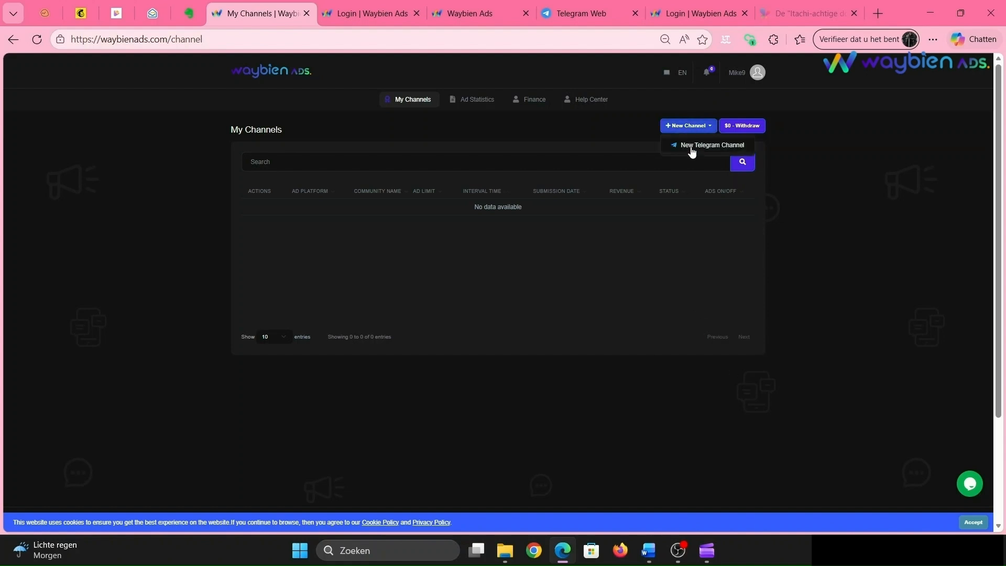
click(691, 148)
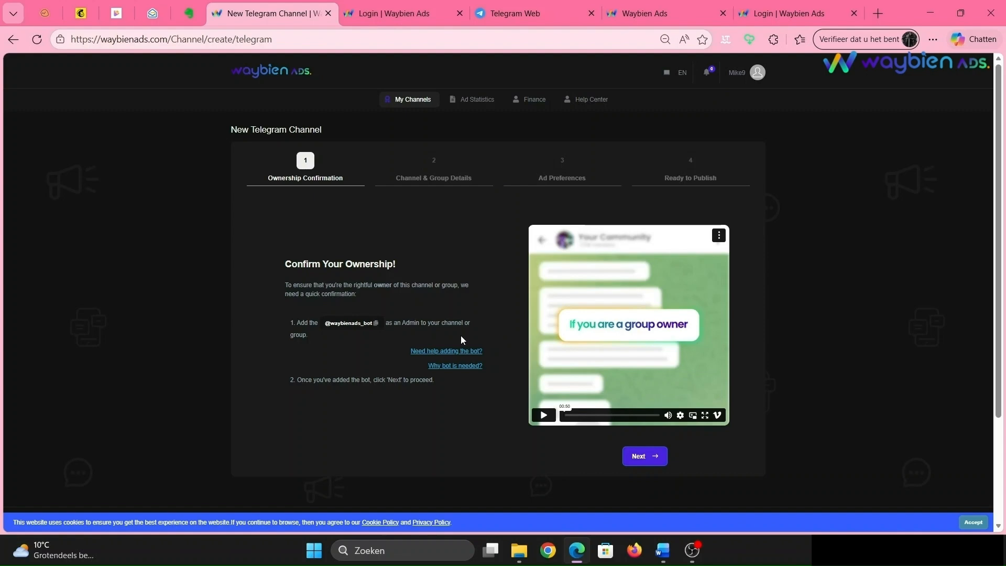
click(372, 327)
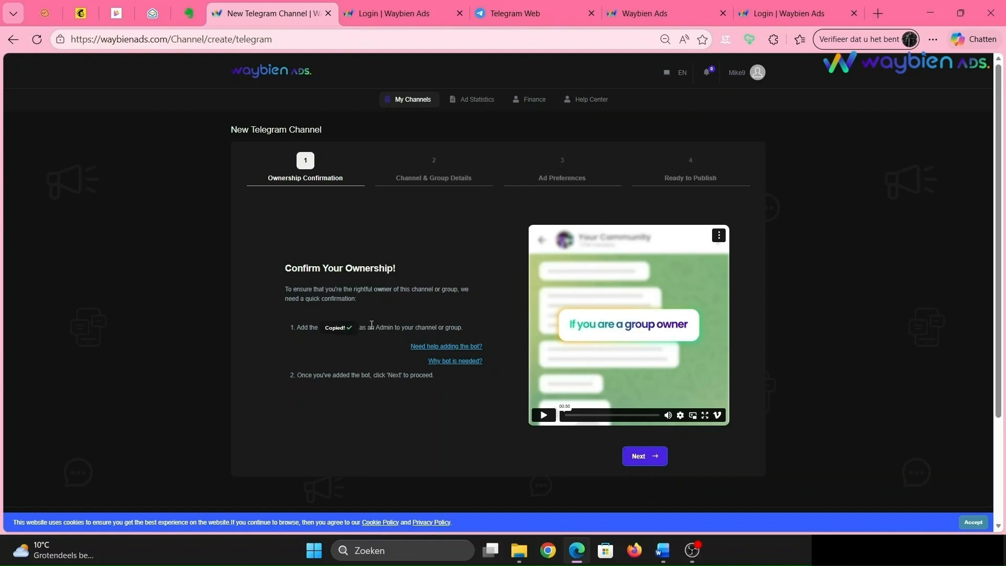
click(511, 6)
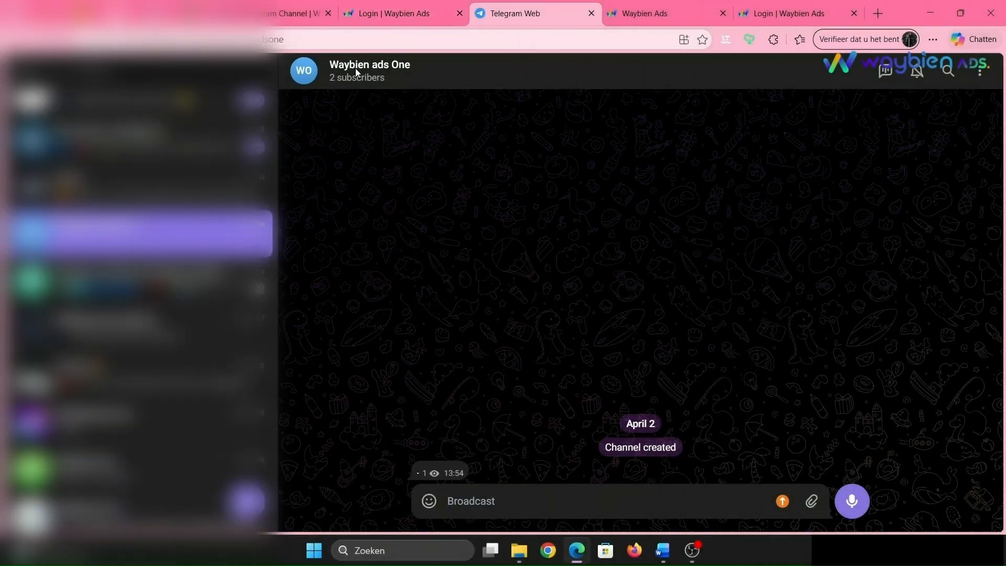
click(360, 73)
click(979, 70)
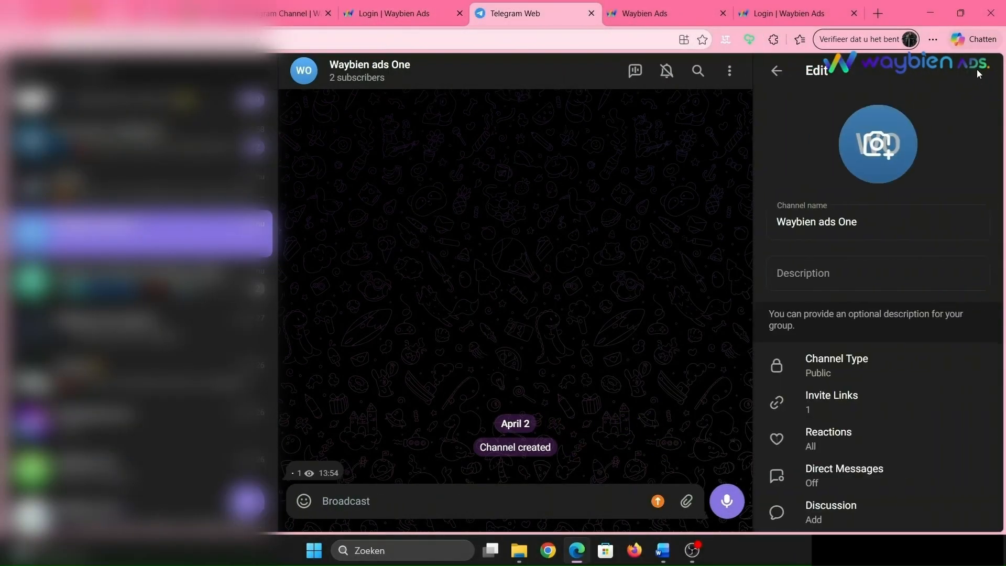
scroll(874, 366, down, 5)
click(881, 313)
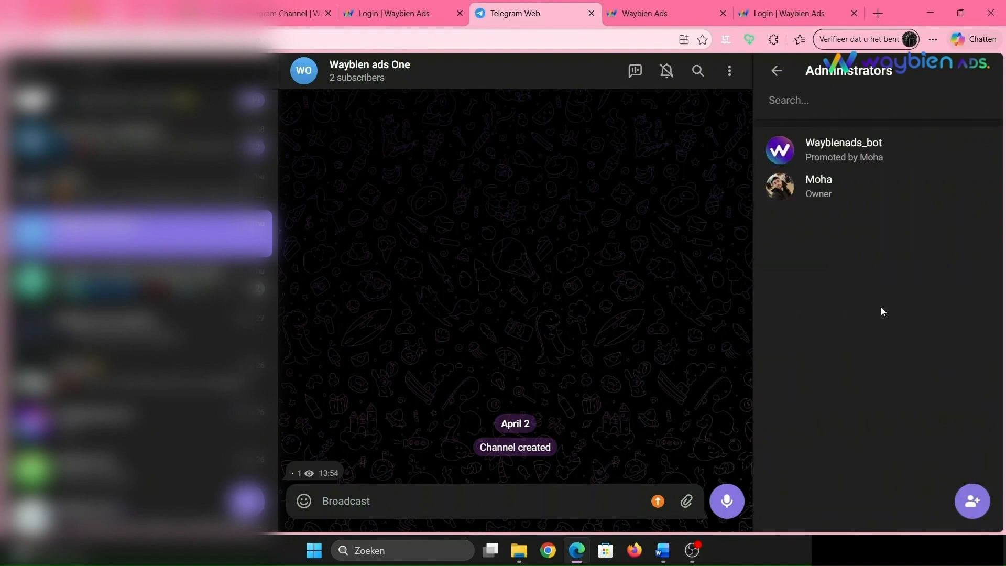
key(ctrl+v)
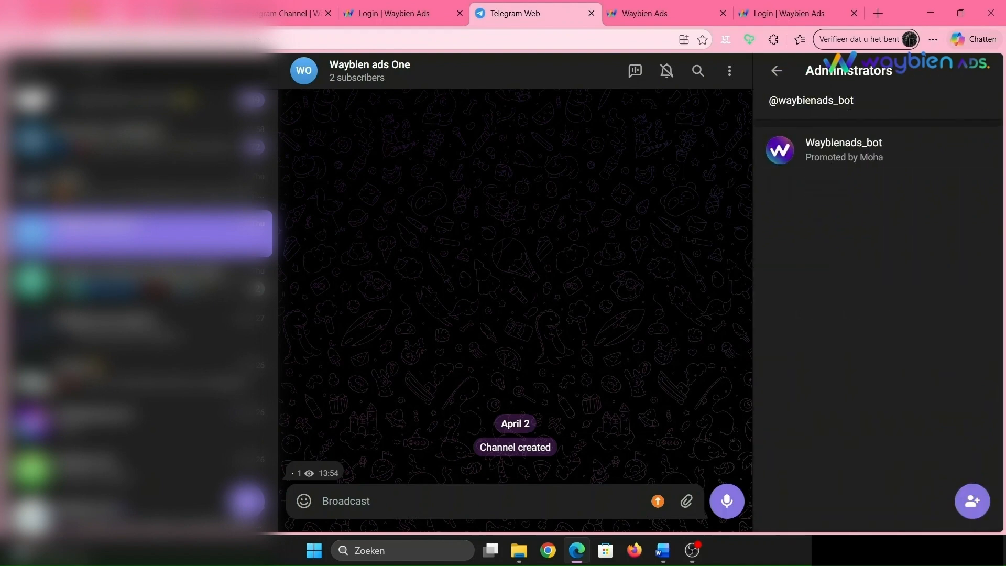
click(852, 153)
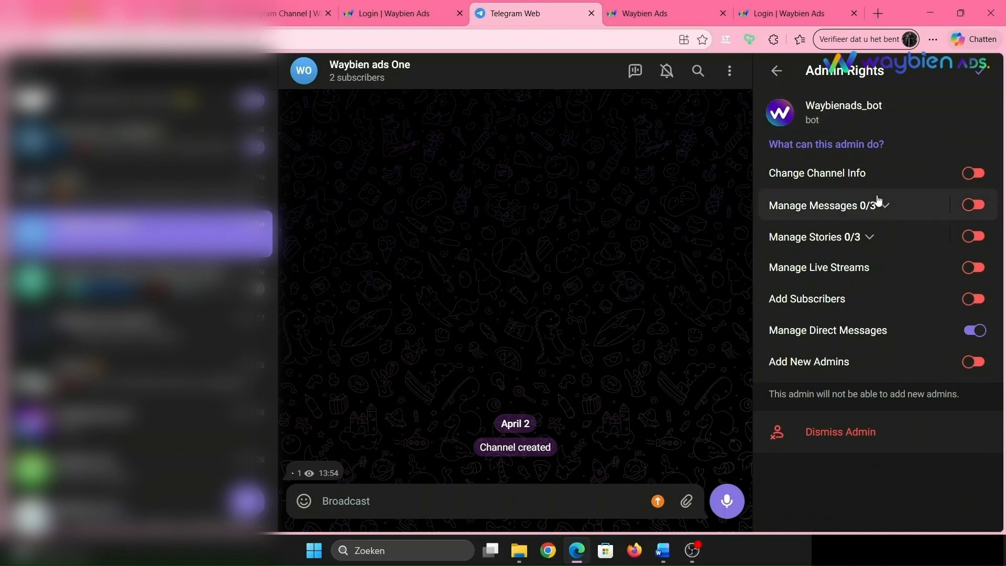
click(775, 70)
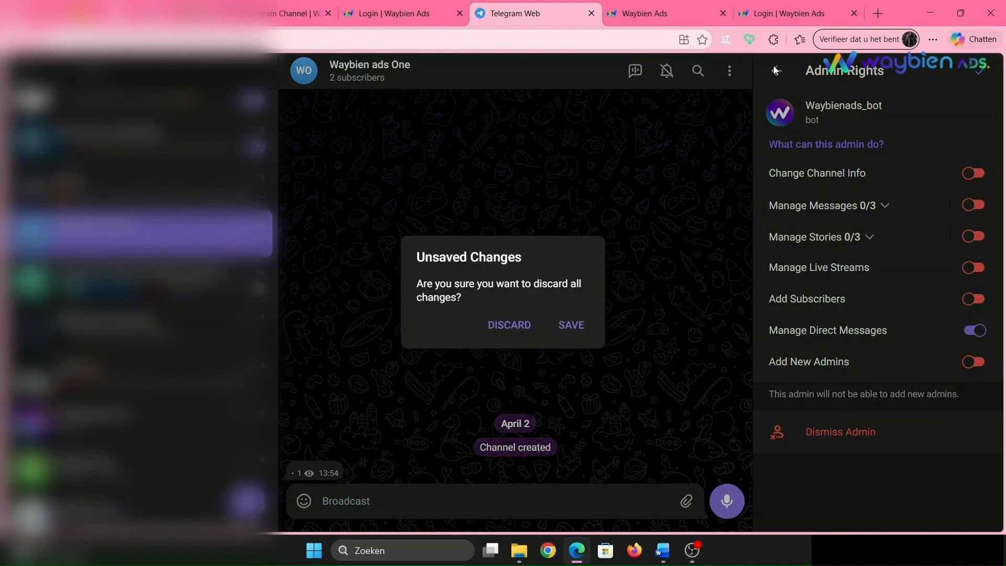
click(569, 329)
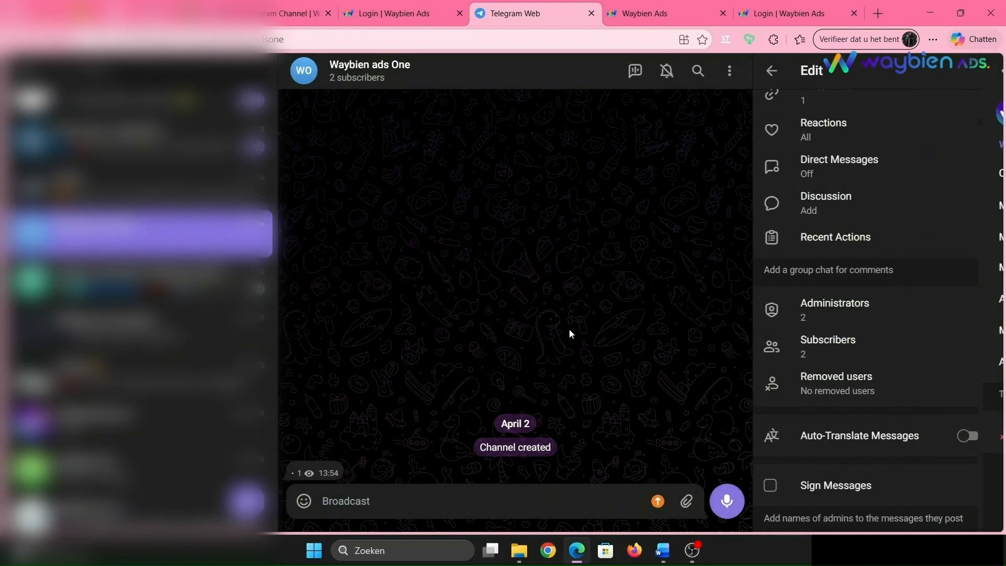
- Copy the channel's t.me/waybienadsone link and return to the Waybien Ads tab
click(771, 71)
click(847, 253)
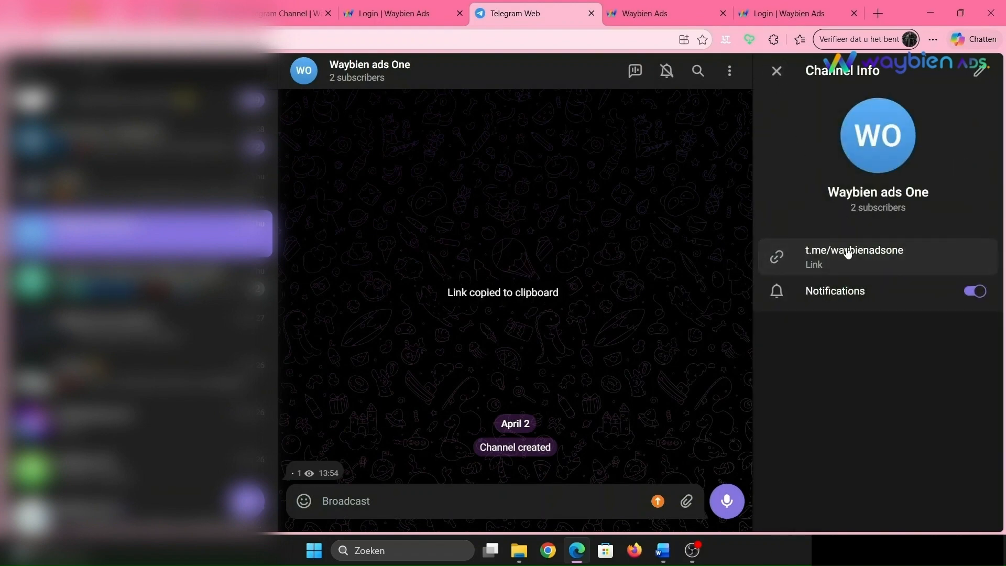
click(294, 6)
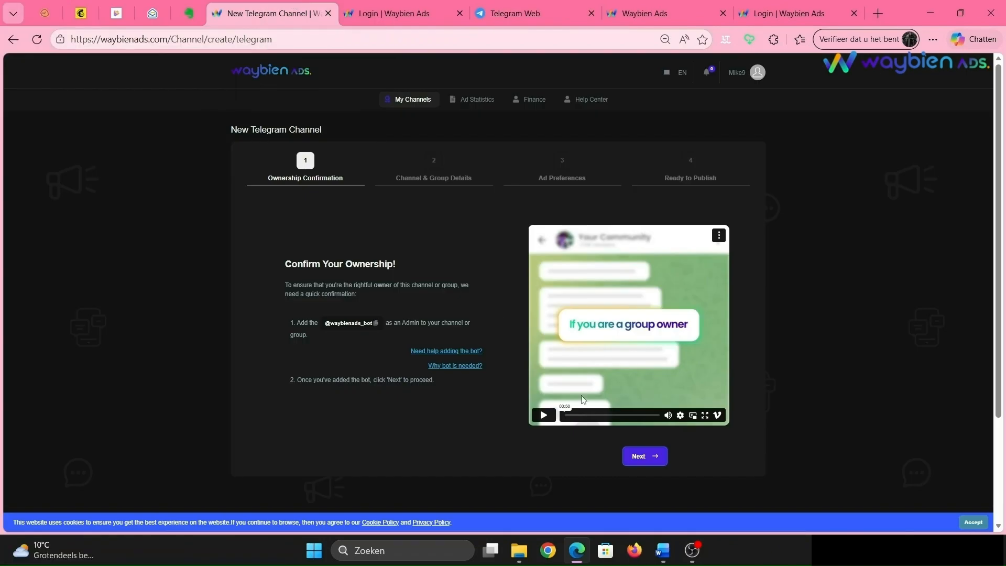
- Proceed to the Channel & Group Details step and paste the channel link
click(640, 460)
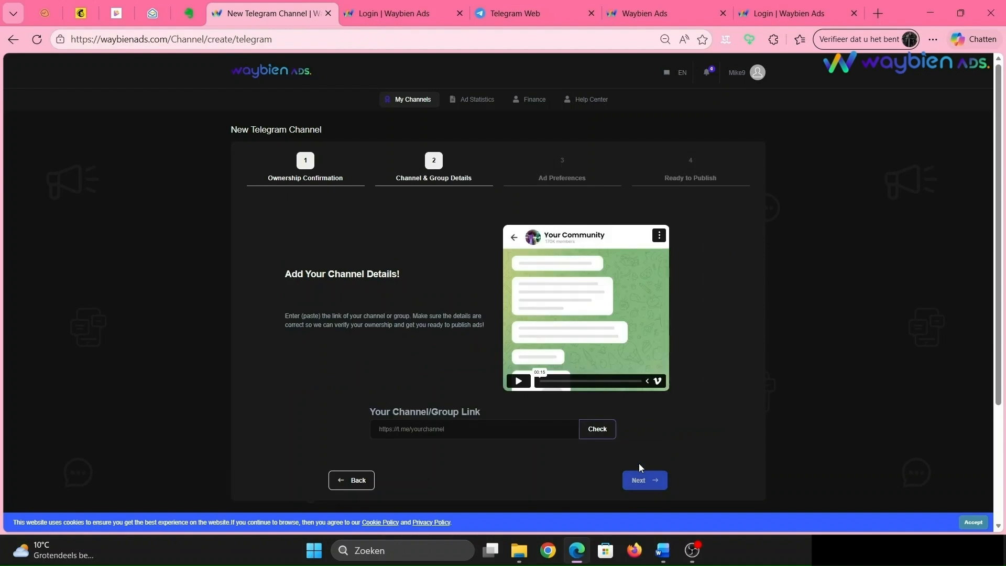
click(534, 428)
key(ctrl+v)
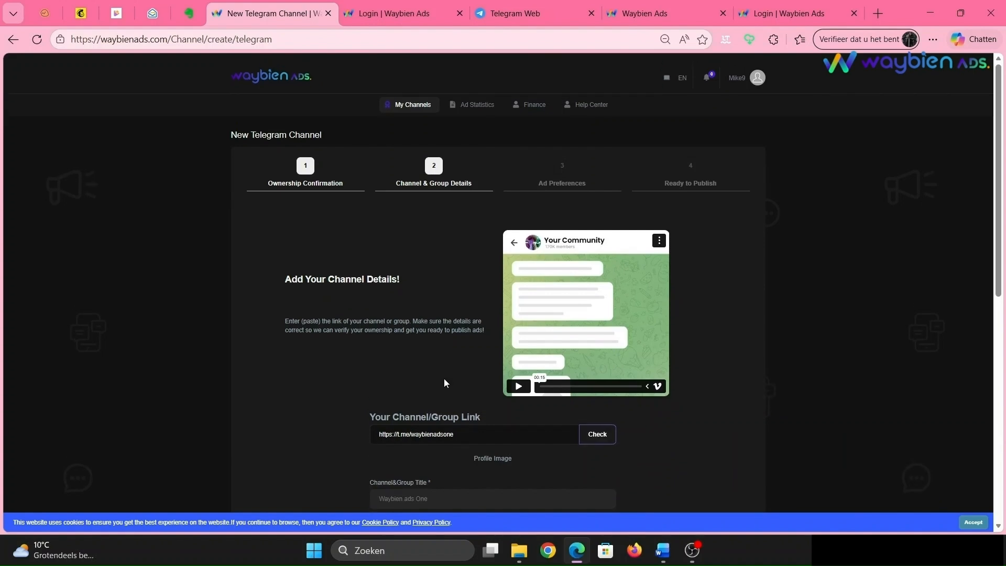
- Enter the description "A football channel for the lovers of football and sport news"
scroll(447, 383, down, 1)
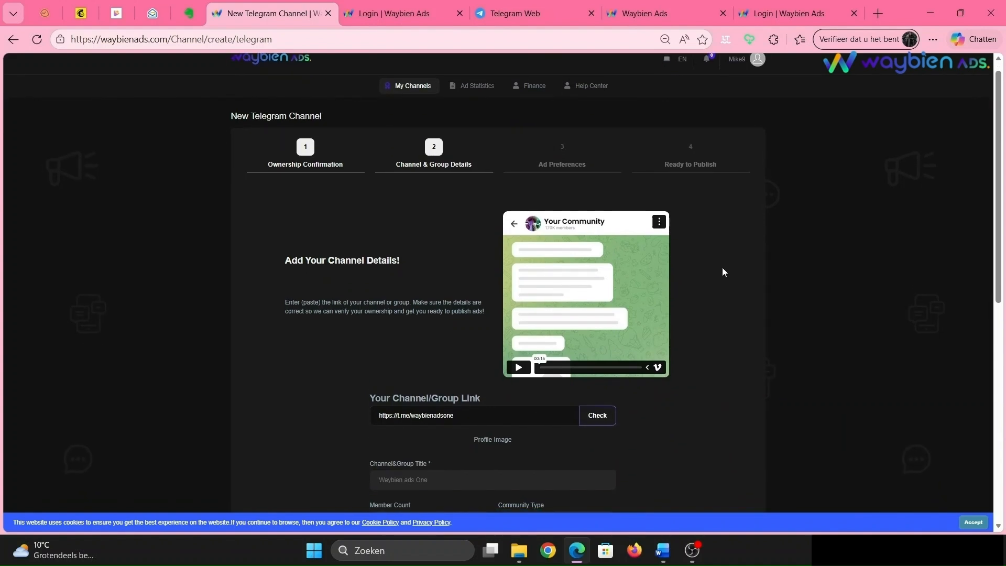
scroll(723, 269, down, 3)
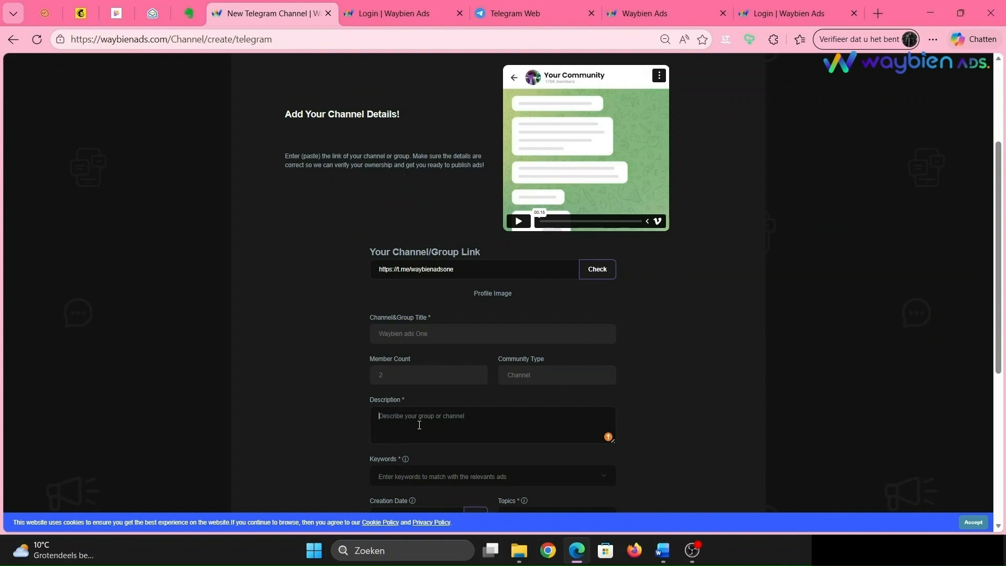
scroll(534, 344, down, 1)
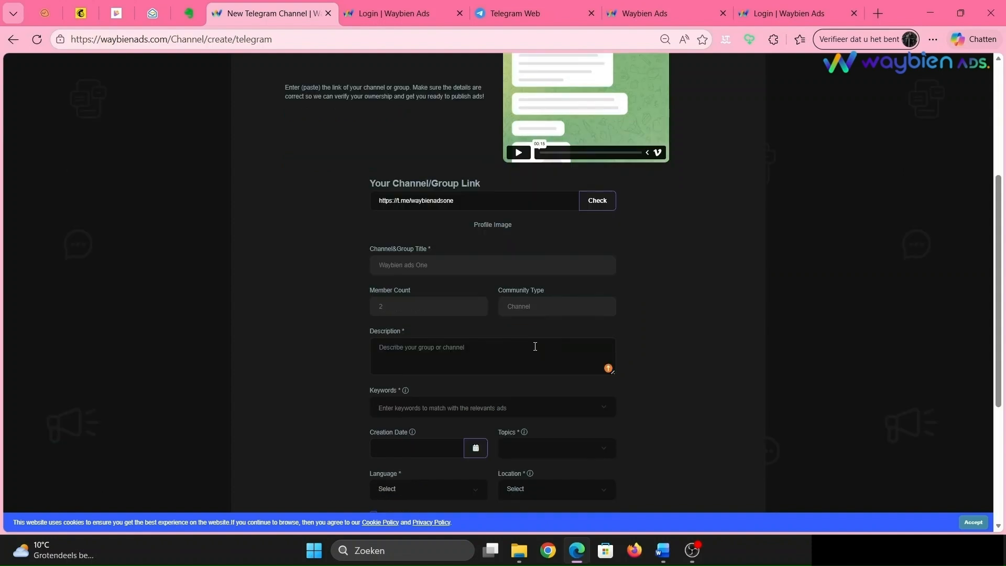
click(535, 346)
text(A football channel for the lovers of football and sport news)
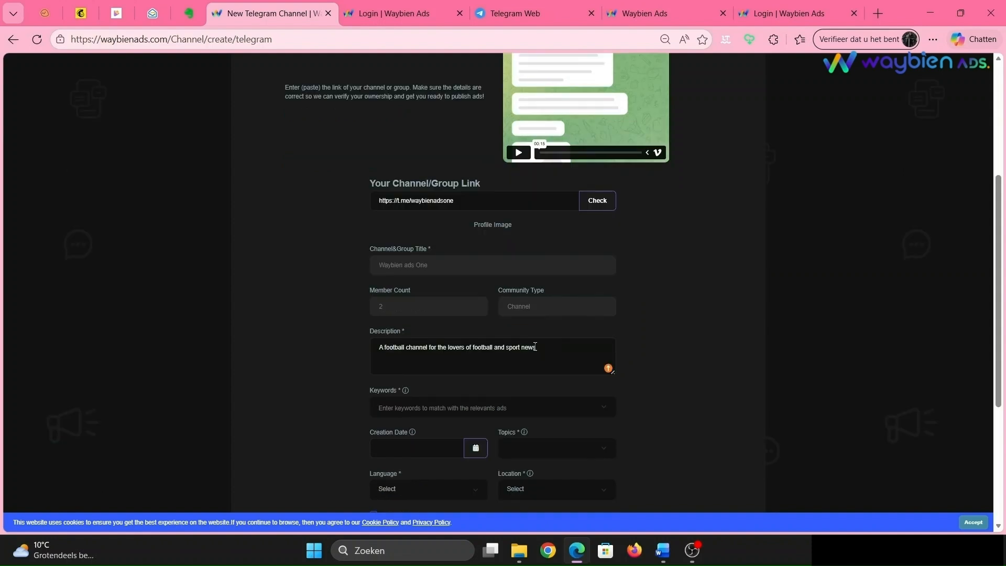
- Add the keywords football, sports and fifa
scroll(672, 259, down, 1)
click(411, 384)
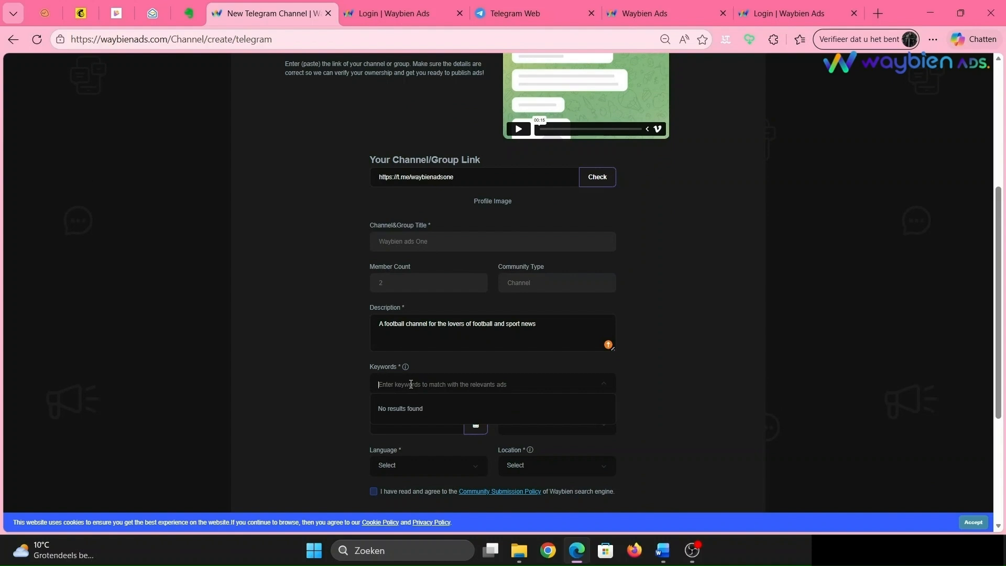
text(football)
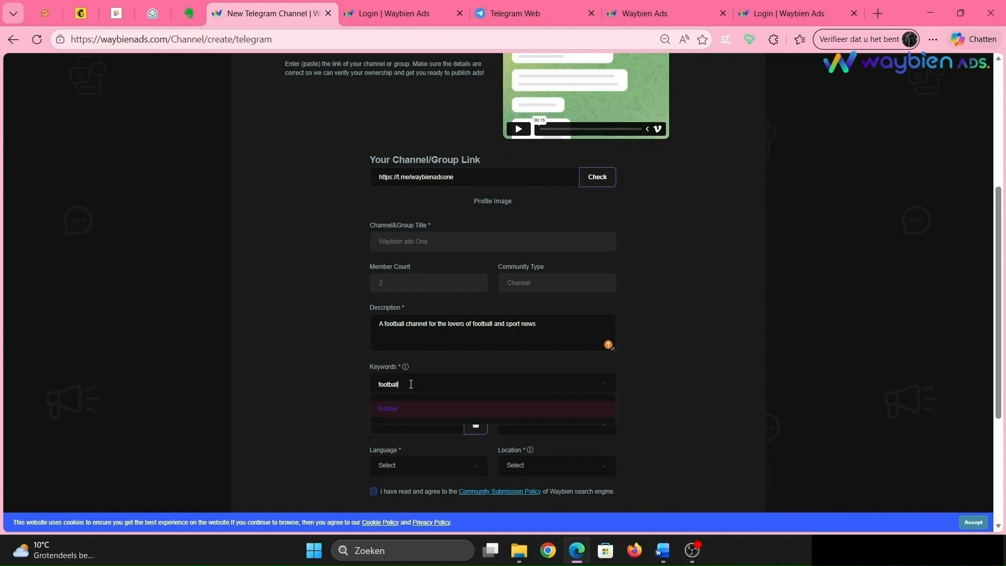
key(Return)
text(sports ×)
key(Return)
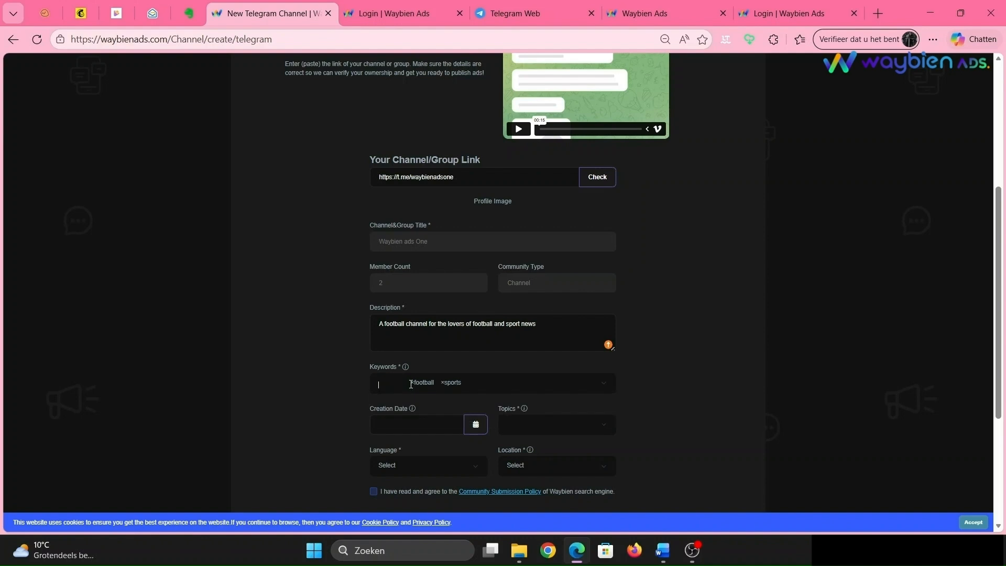
text(fifa)
key(Return)
- Set the channel's creation date to 03/10/2026
scroll(410, 386, down, 1)
scroll(411, 386, down, 1)
click(425, 338)
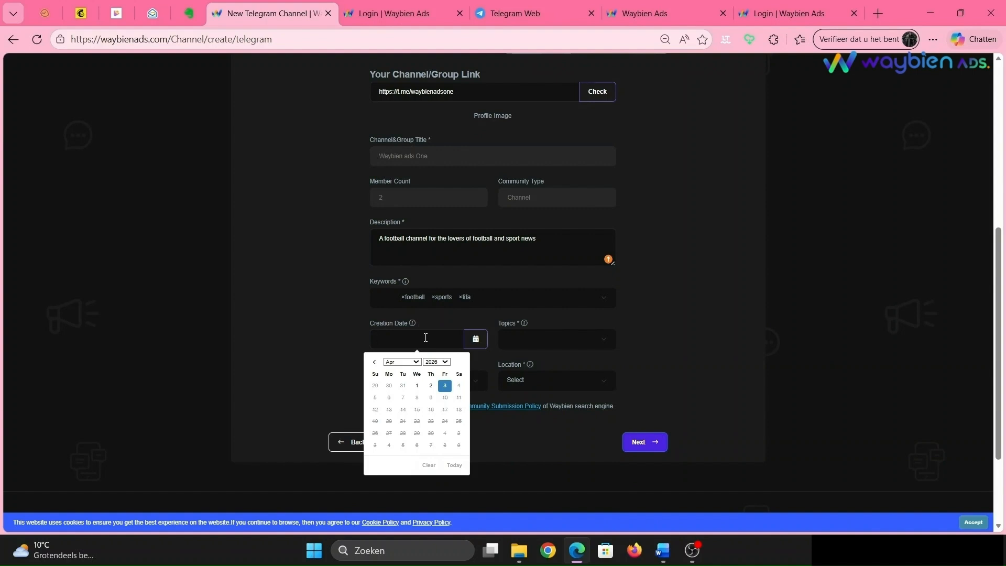
click(374, 362)
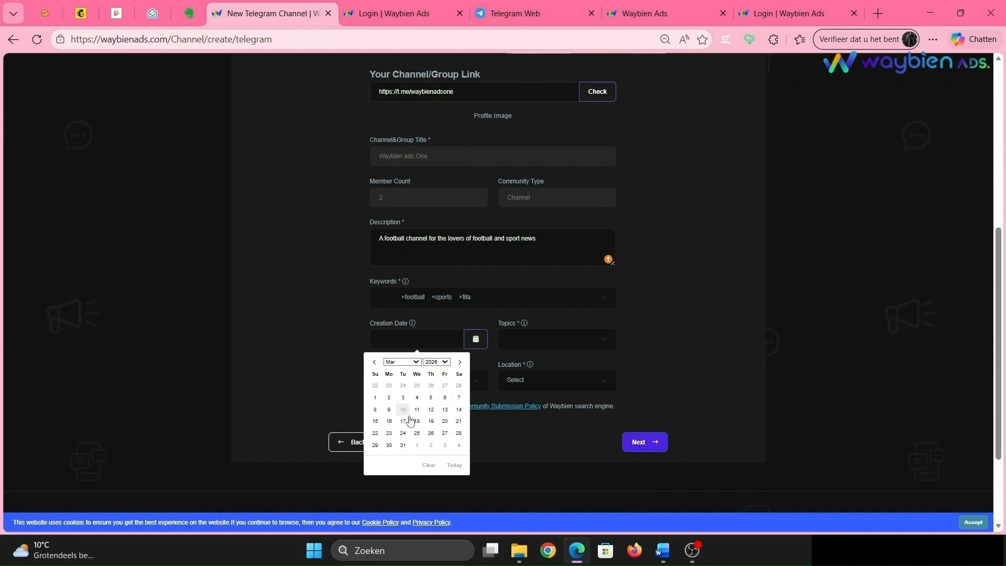
click(402, 410)
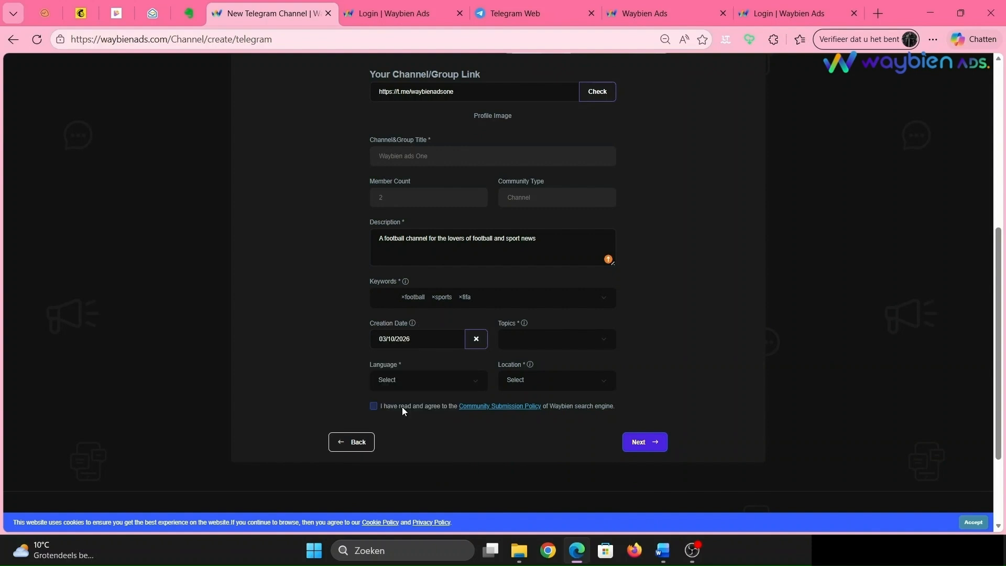
- Add Sports and Health as the channel's topics
click(527, 339)
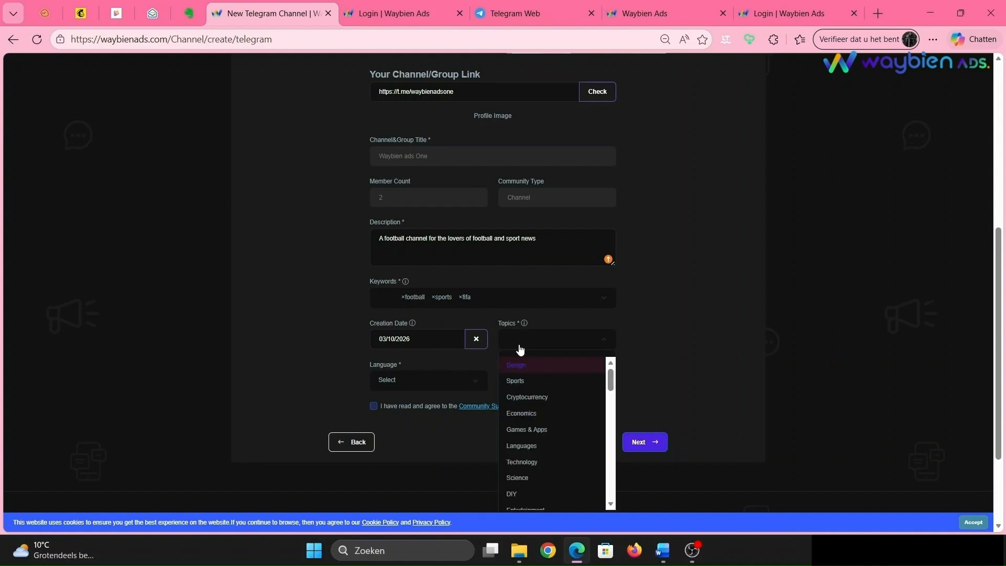
text(spor)
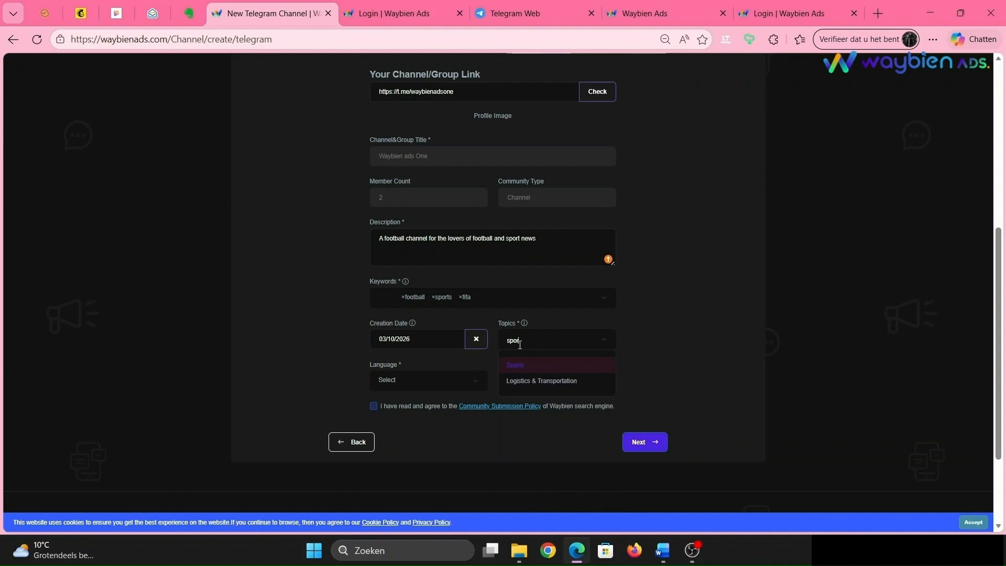
key(Return)
text(hea)
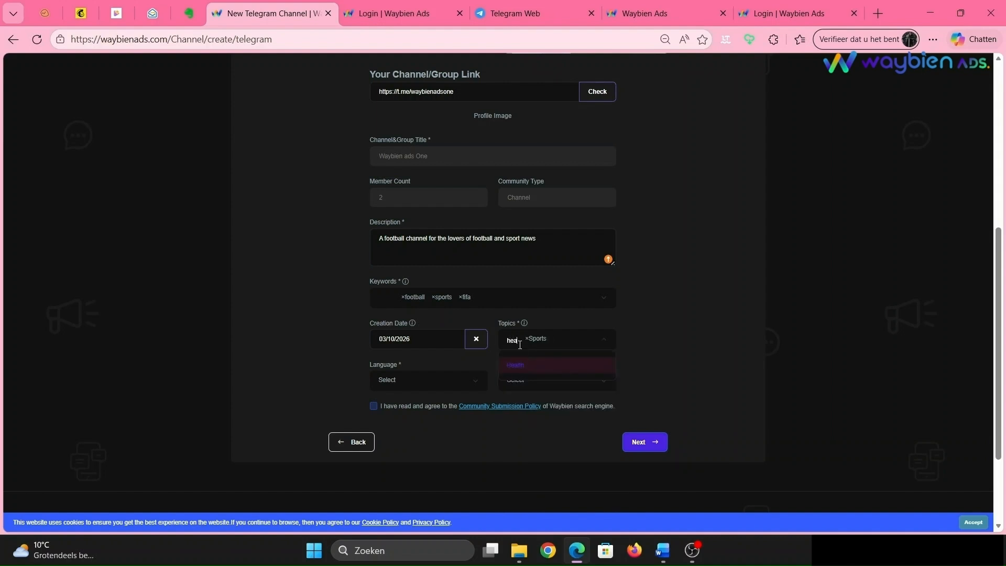
key(Return)
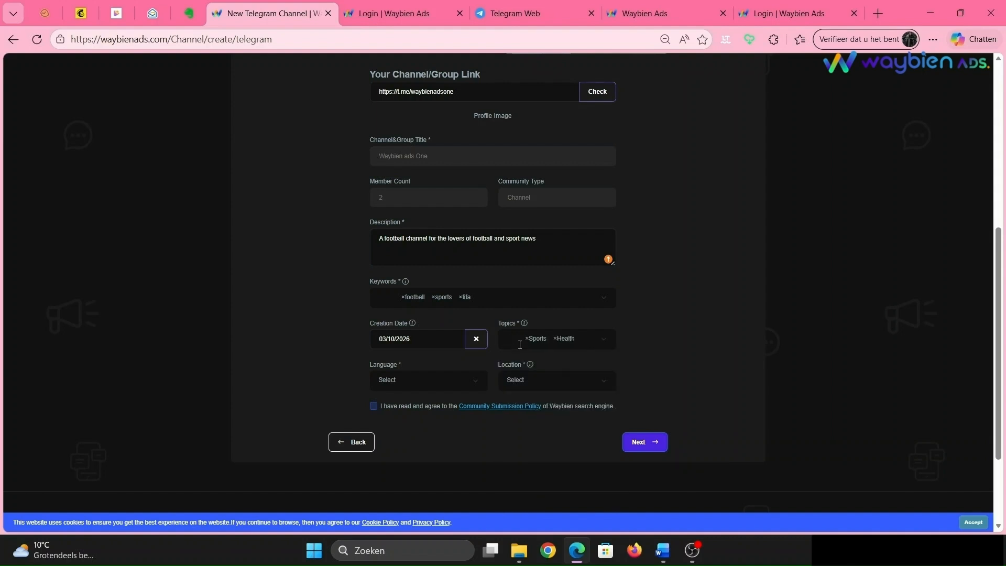
- Set the channel's language to English and its location to United Kingdom
click(391, 381)
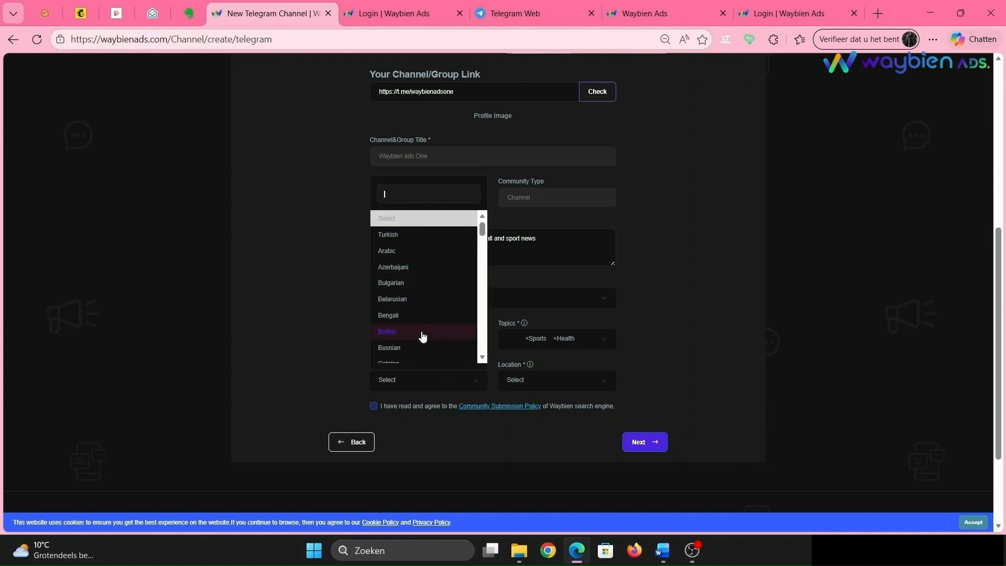
text(en)
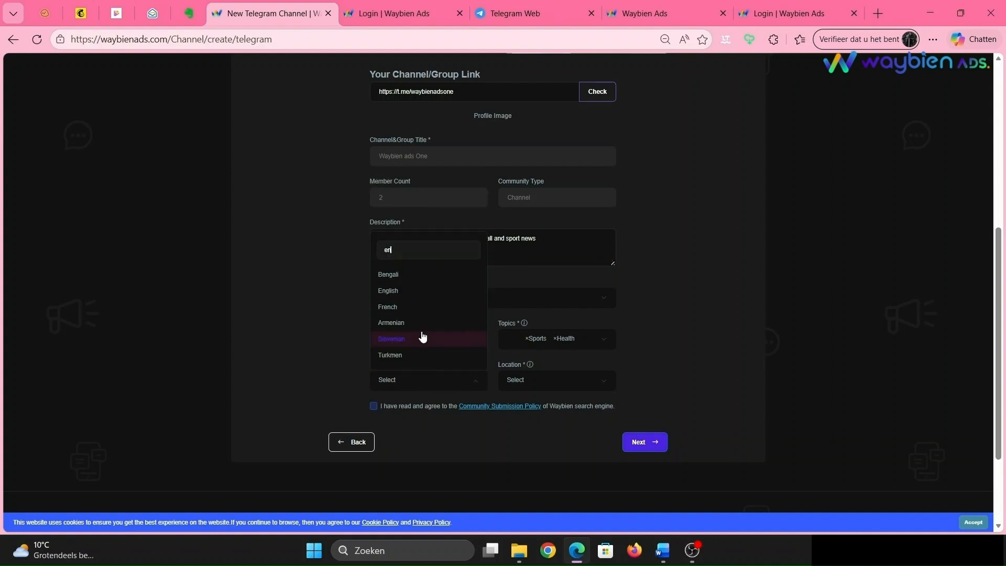
click(422, 291)
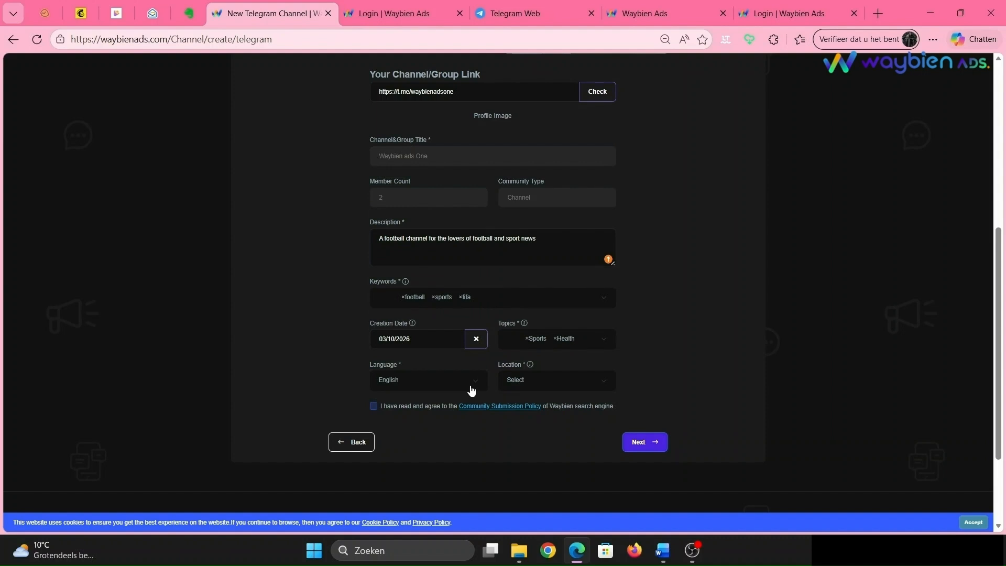
click(556, 382)
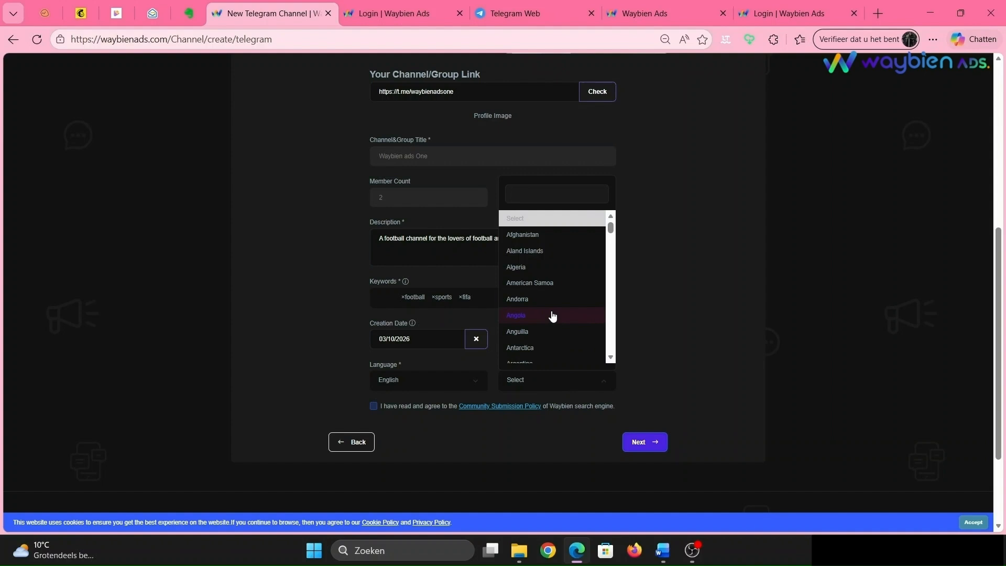
text(u)
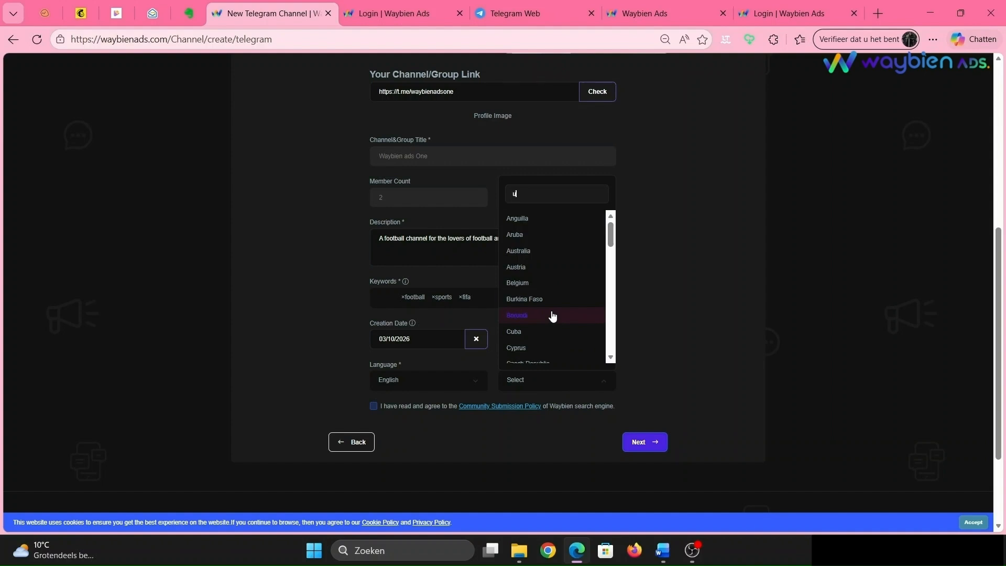
text(k)
key(BackSpace)
text(ni)
click(545, 343)
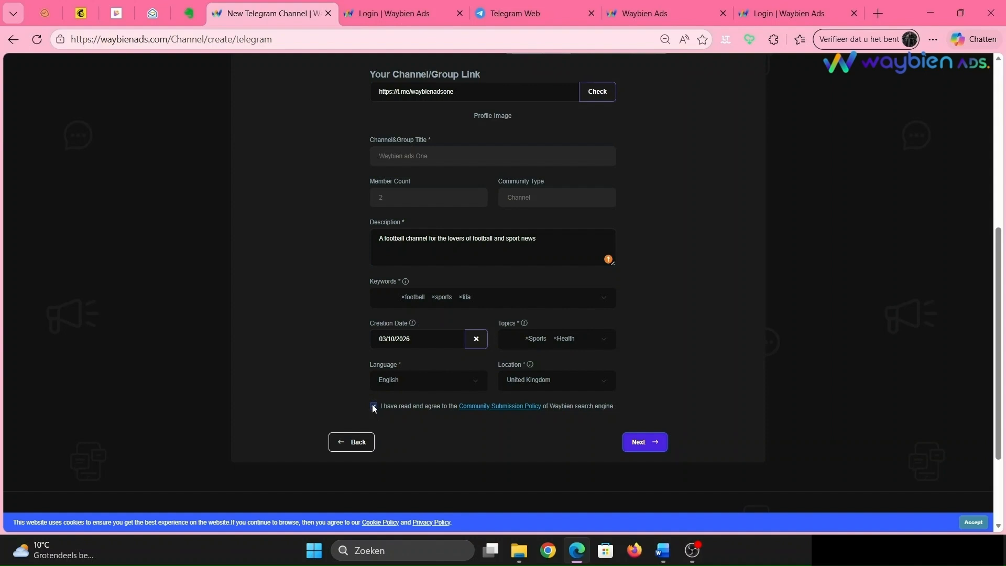
- Continue to the ad preferences, setting the daily ad publish limit to 3 and the ad interval to 2 hours
click(637, 442)
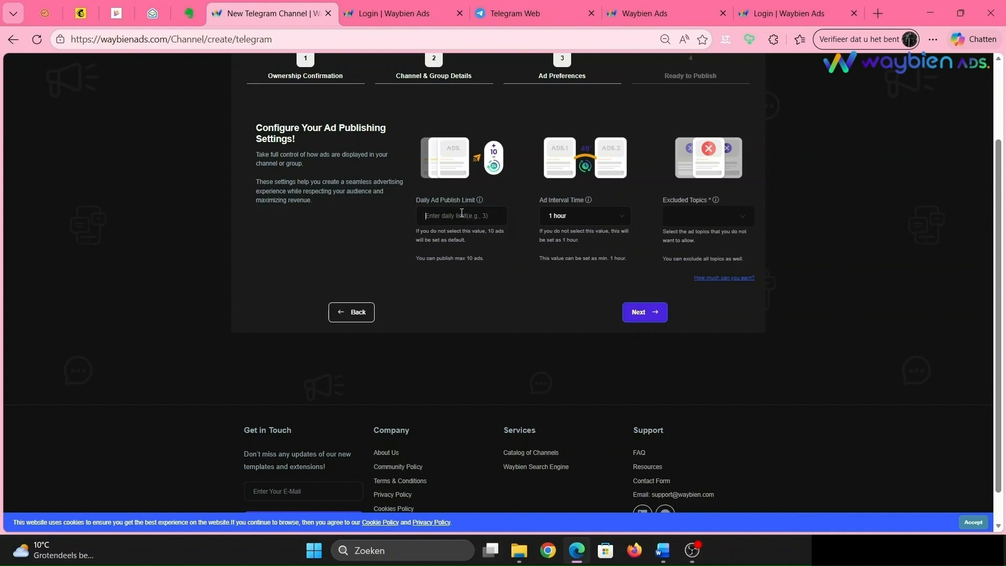
text(3)
click(576, 216)
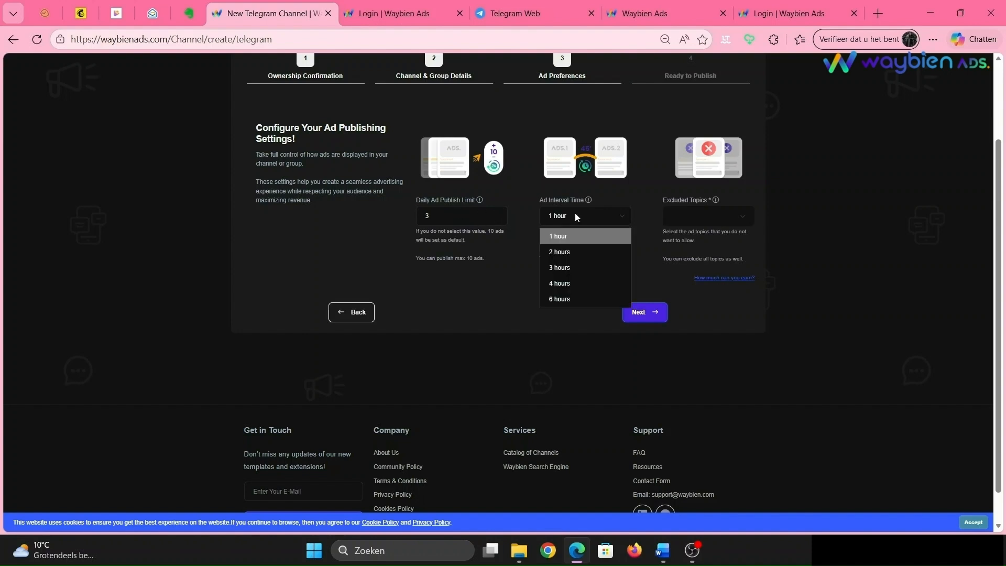
click(514, 266)
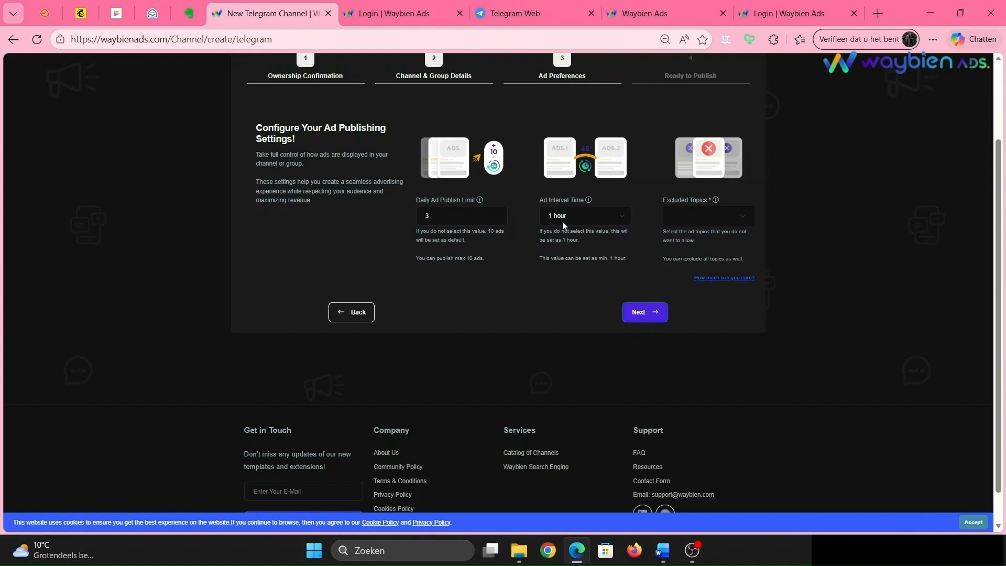
click(565, 219)
click(561, 297)
click(575, 213)
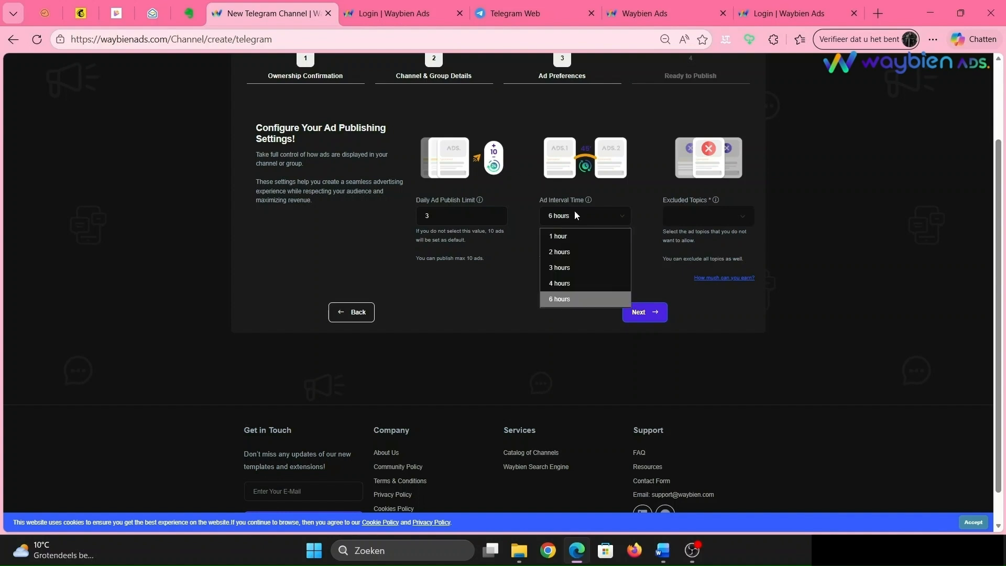
click(575, 259)
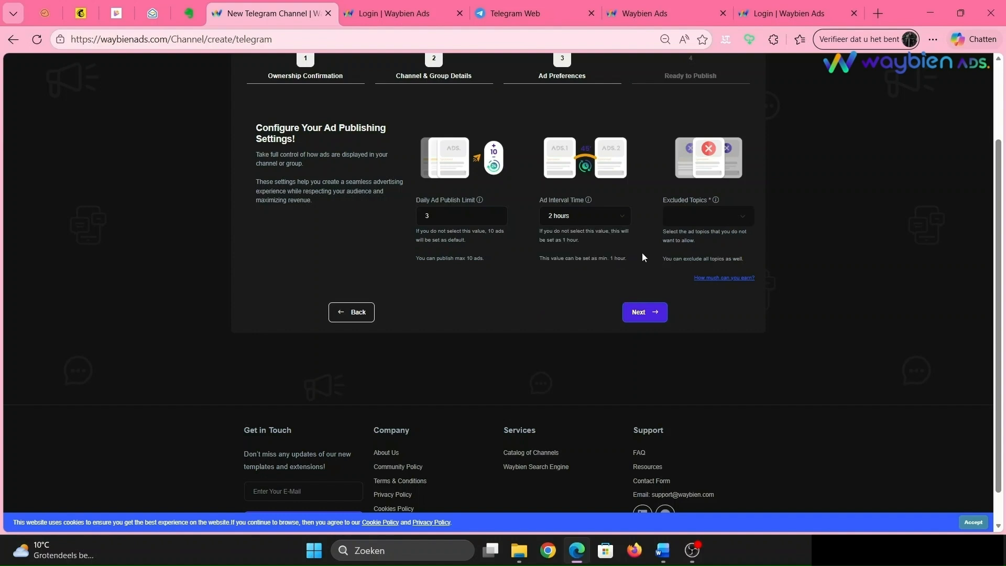
- Exclude the Education topic from ads and continue to the final step
click(687, 225)
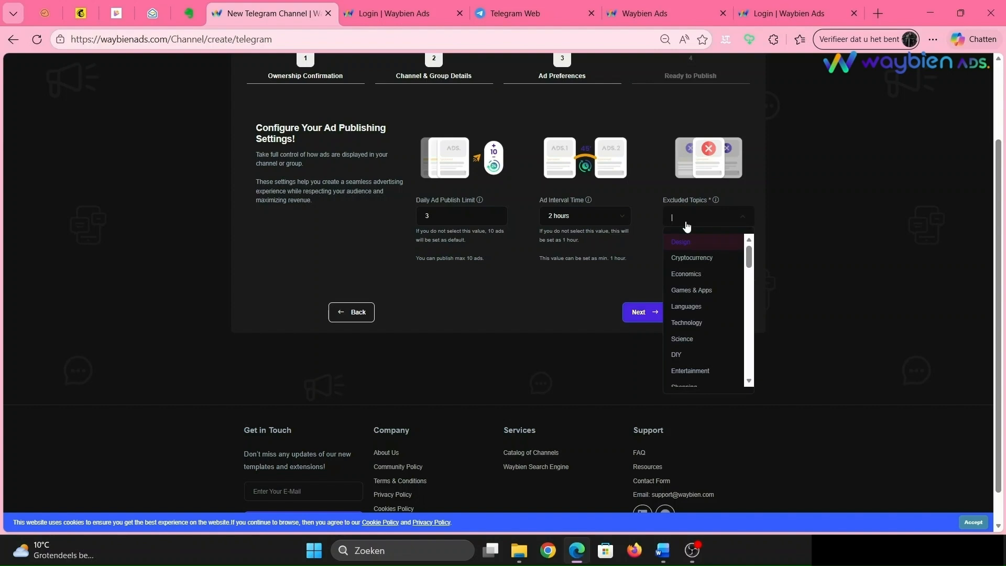
text(ed)
click(690, 244)
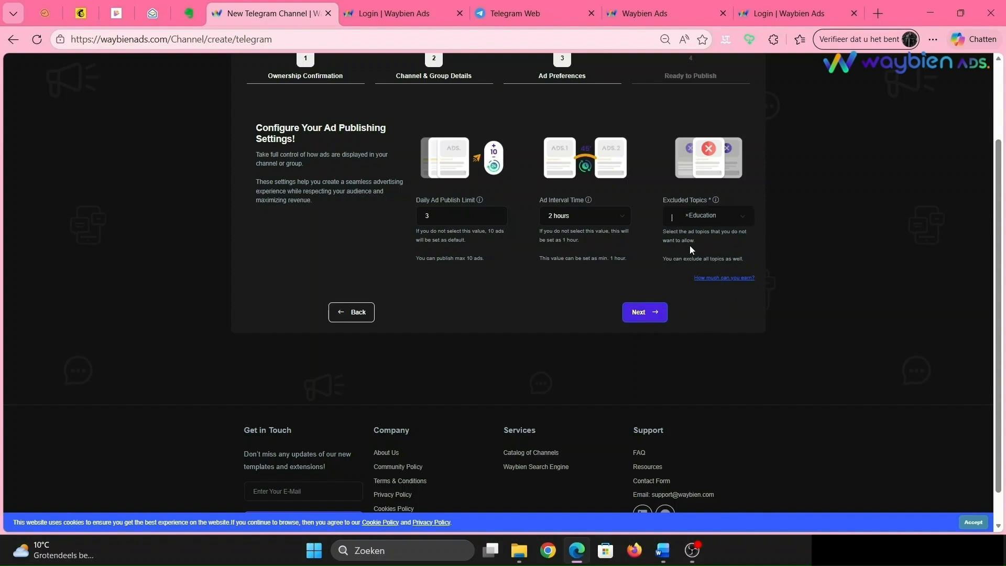
click(649, 313)
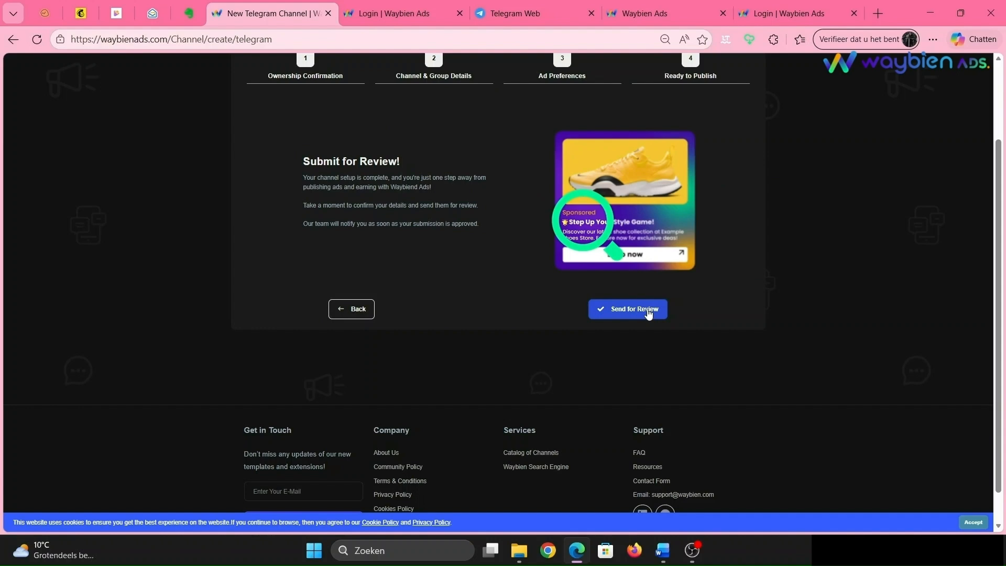
- Send the channel for review and acknowledge the confirmation
click(649, 313)
click(524, 349)
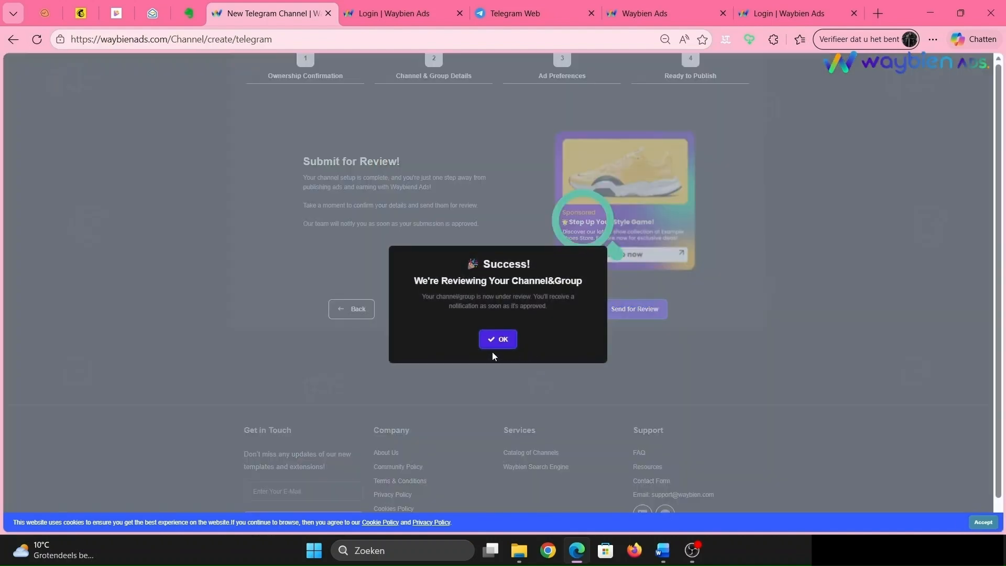
click(497, 340)
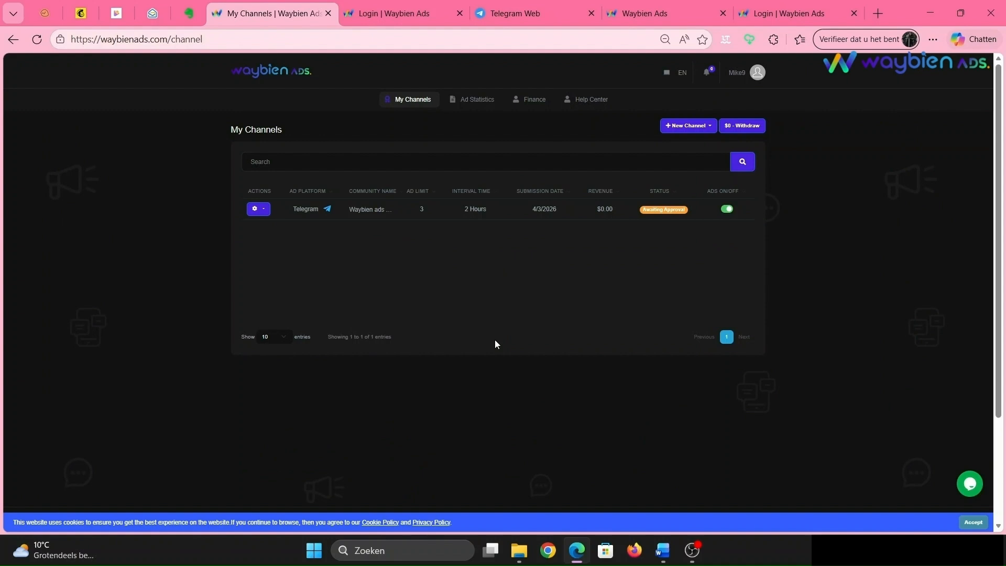